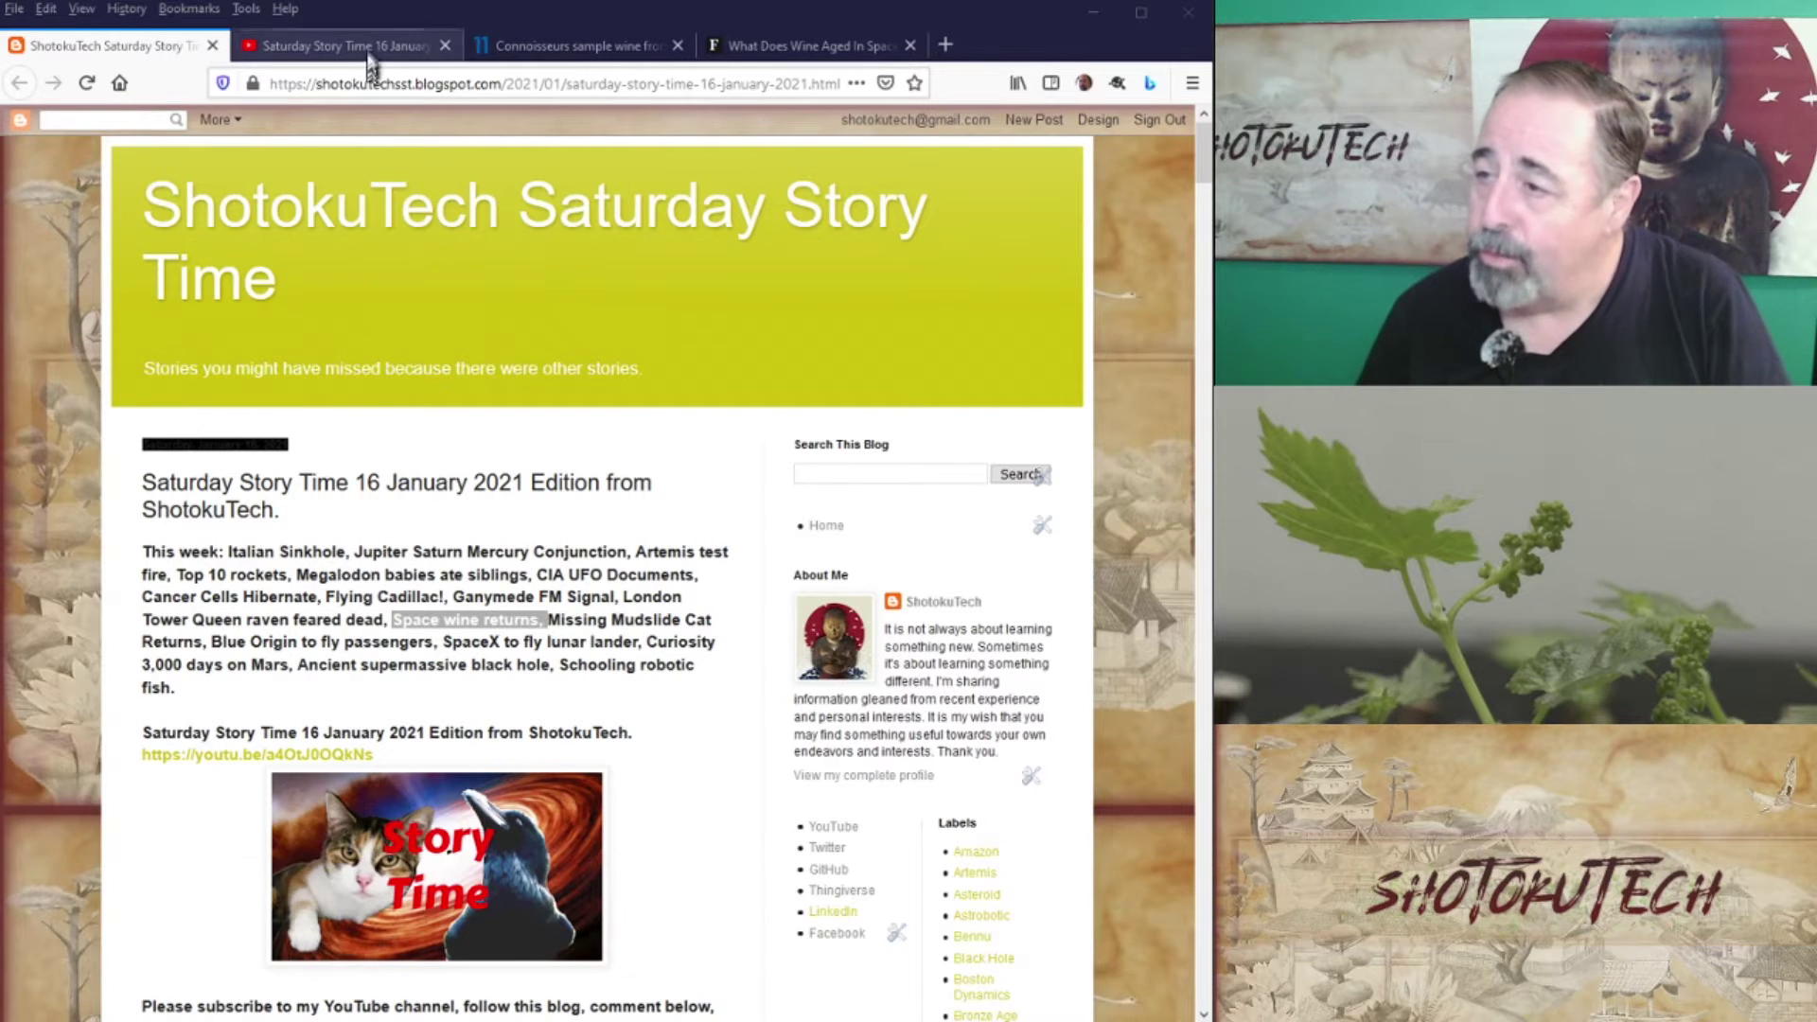
Show the Saturday Story Time YouTube video, then the khou.com space-aged wine article in Reader View.
left_click(340, 45)
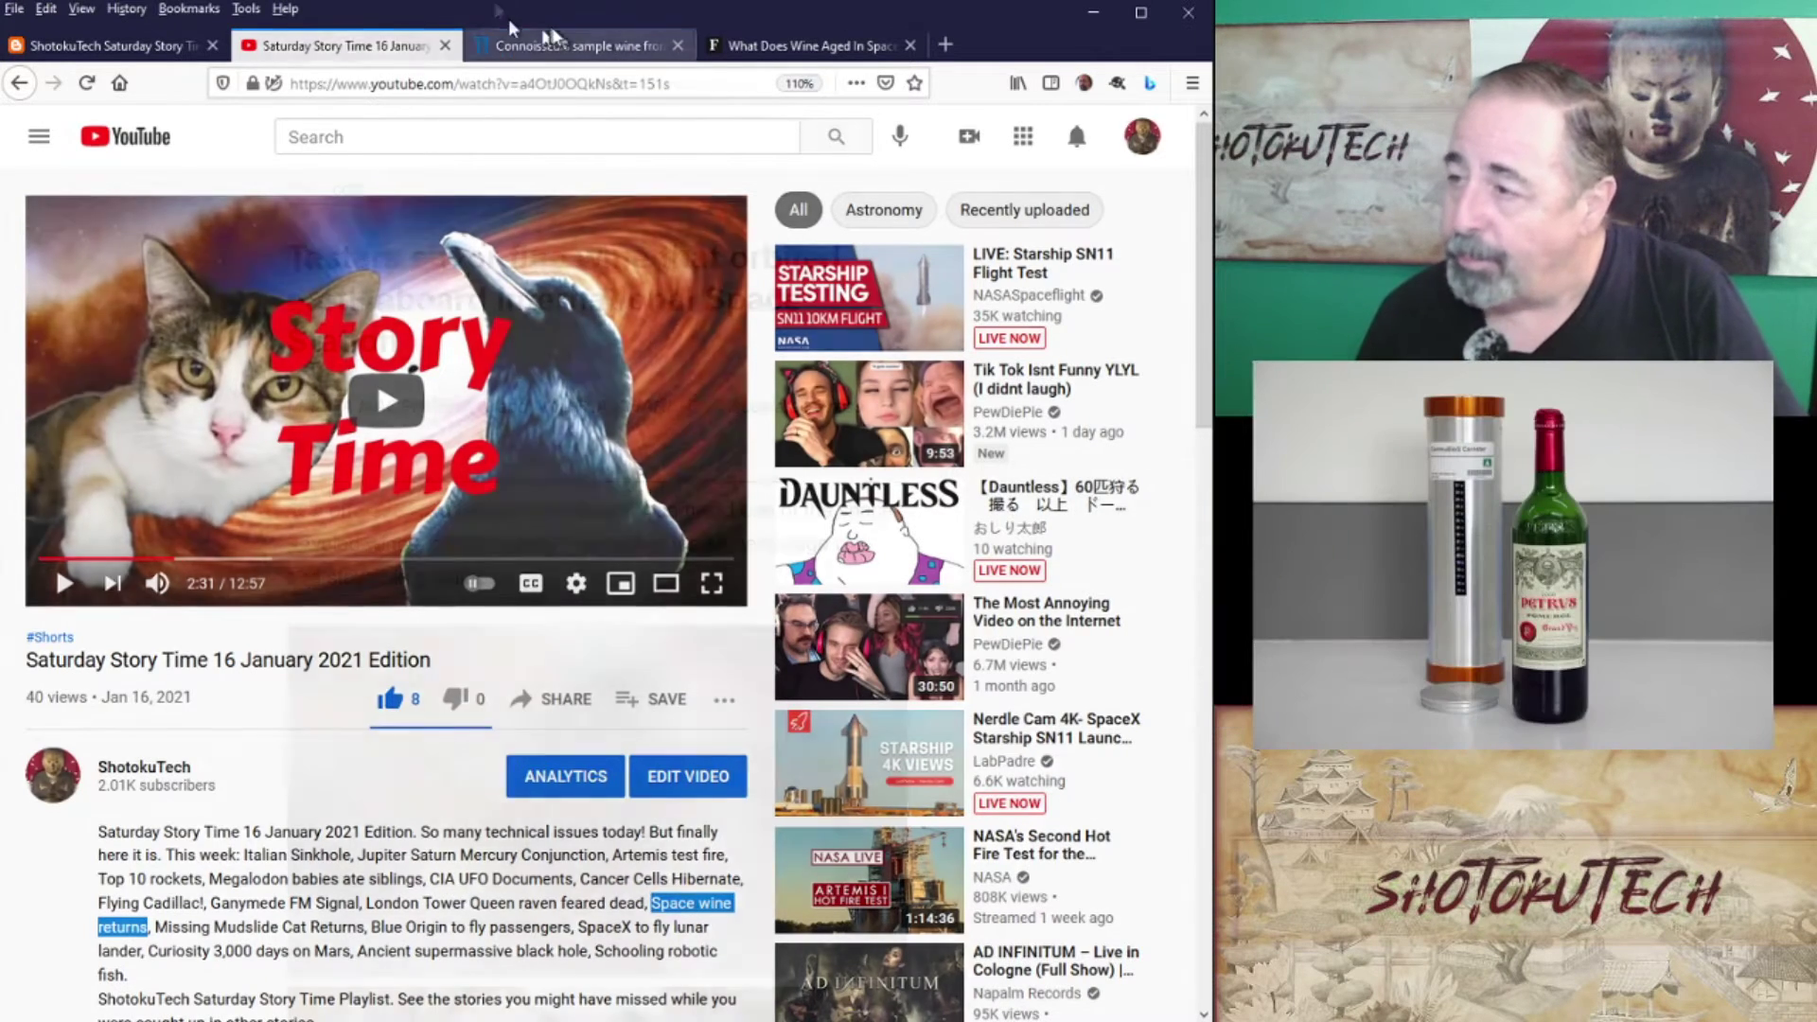
left_click(547, 44)
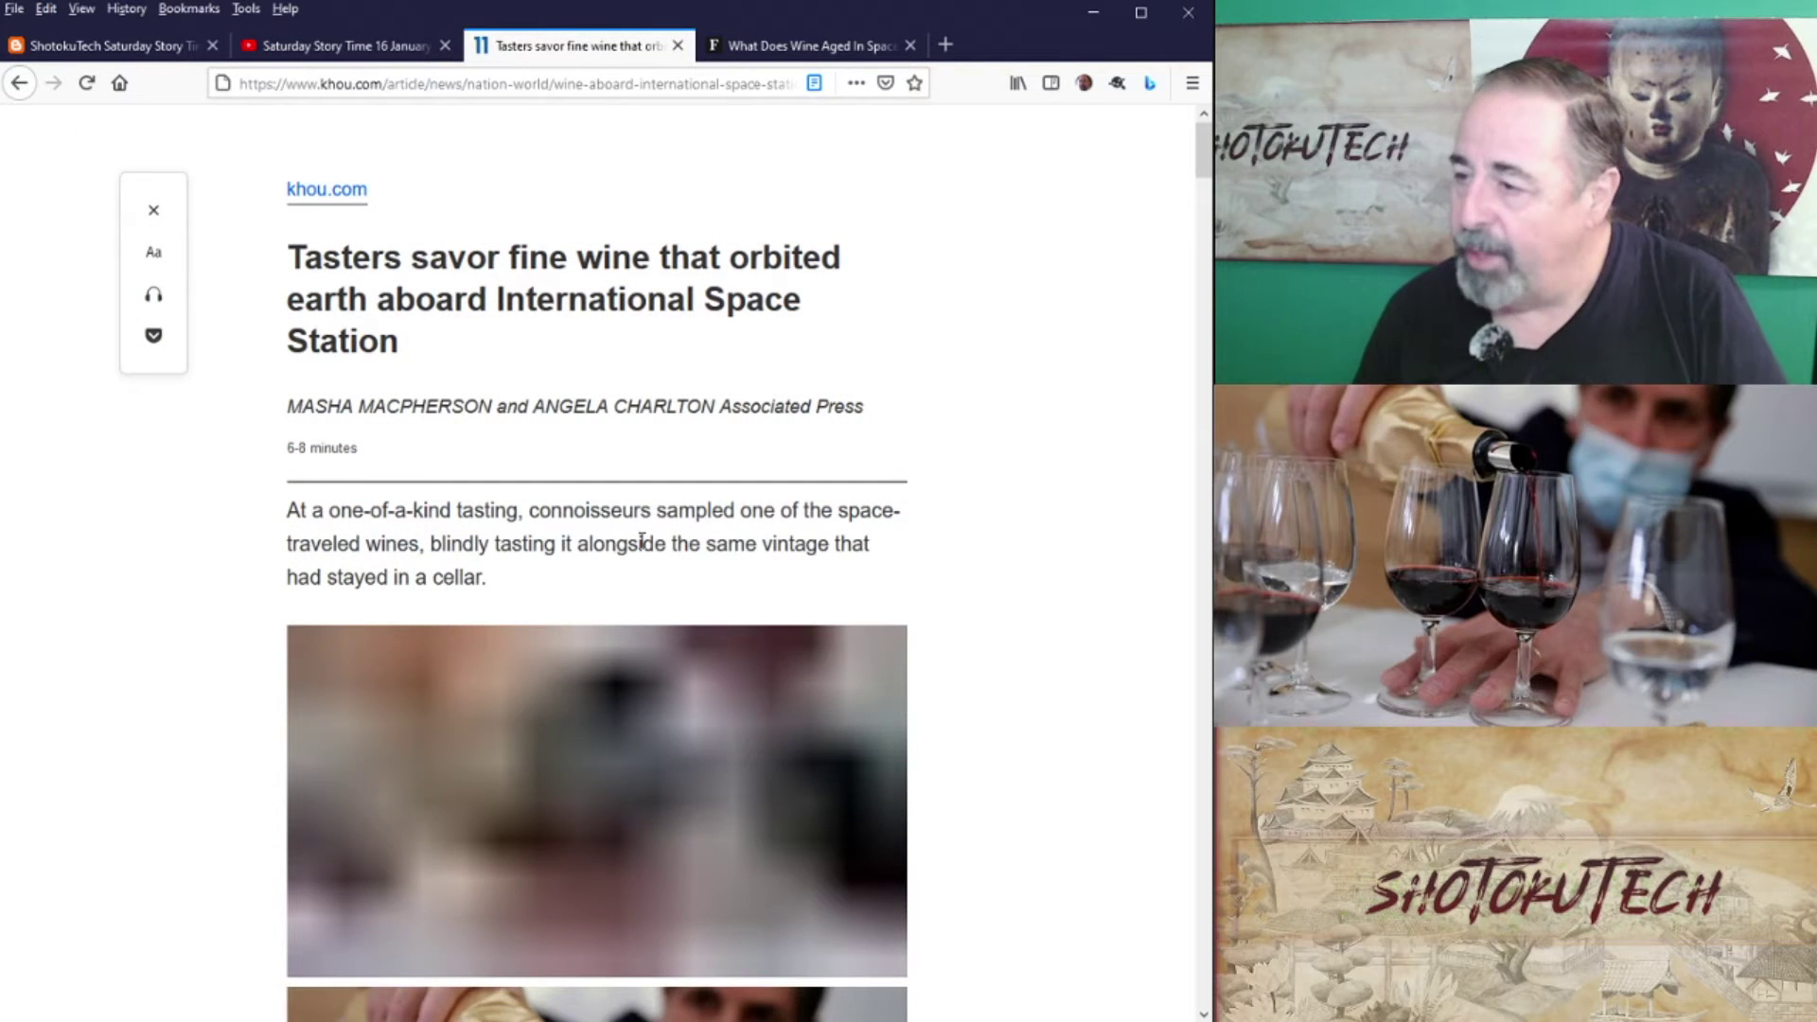
scroll(639, 542, "down", 3)
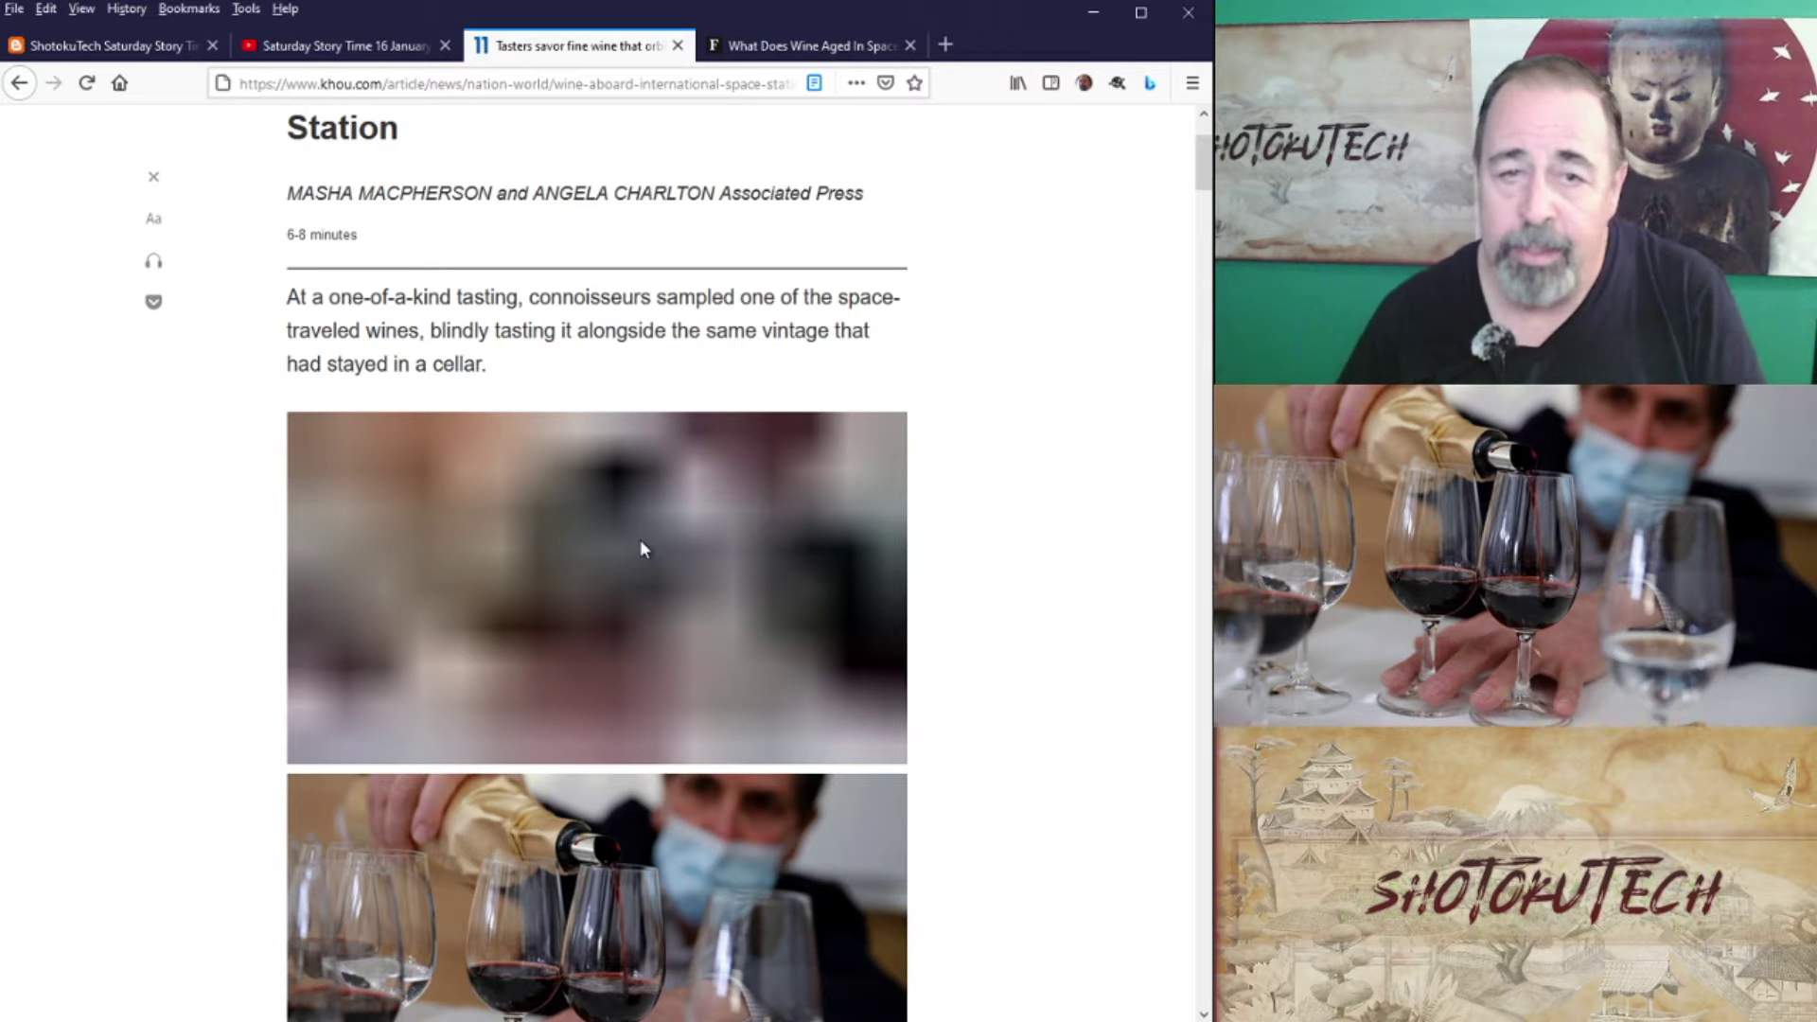
scroll(640, 539, "down", 5)
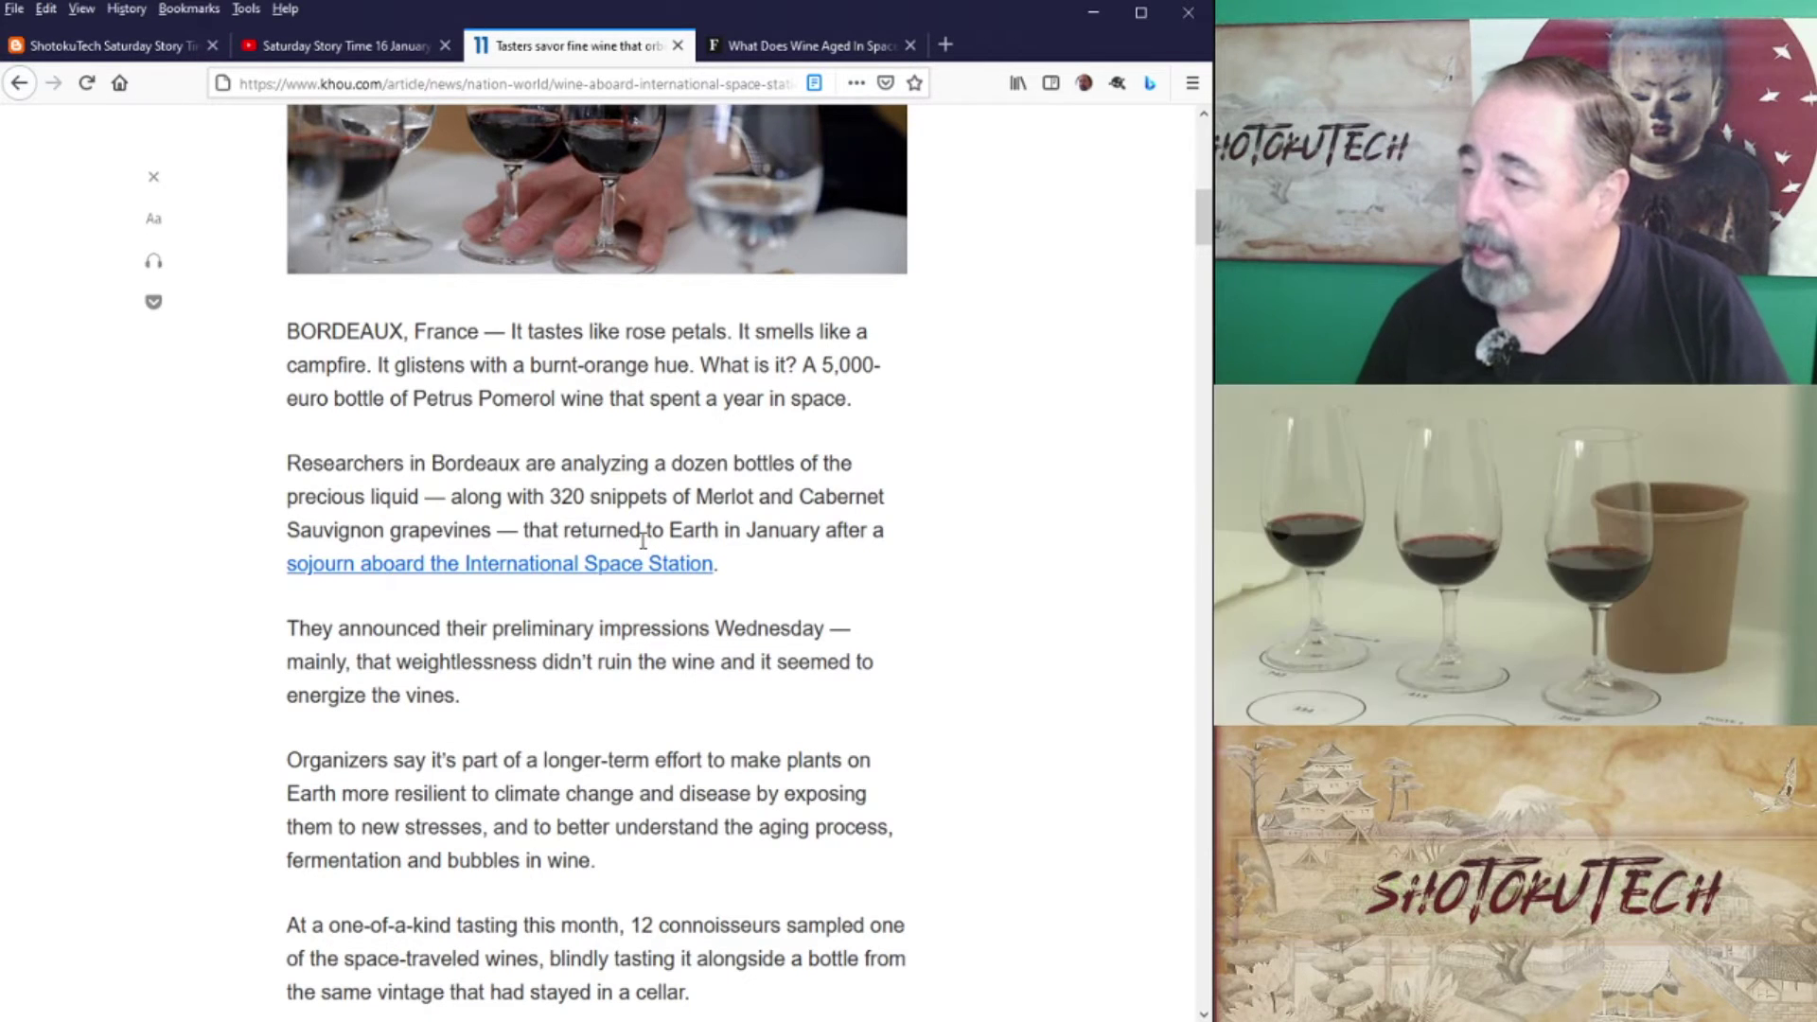
scroll(644, 542, "down", 1)
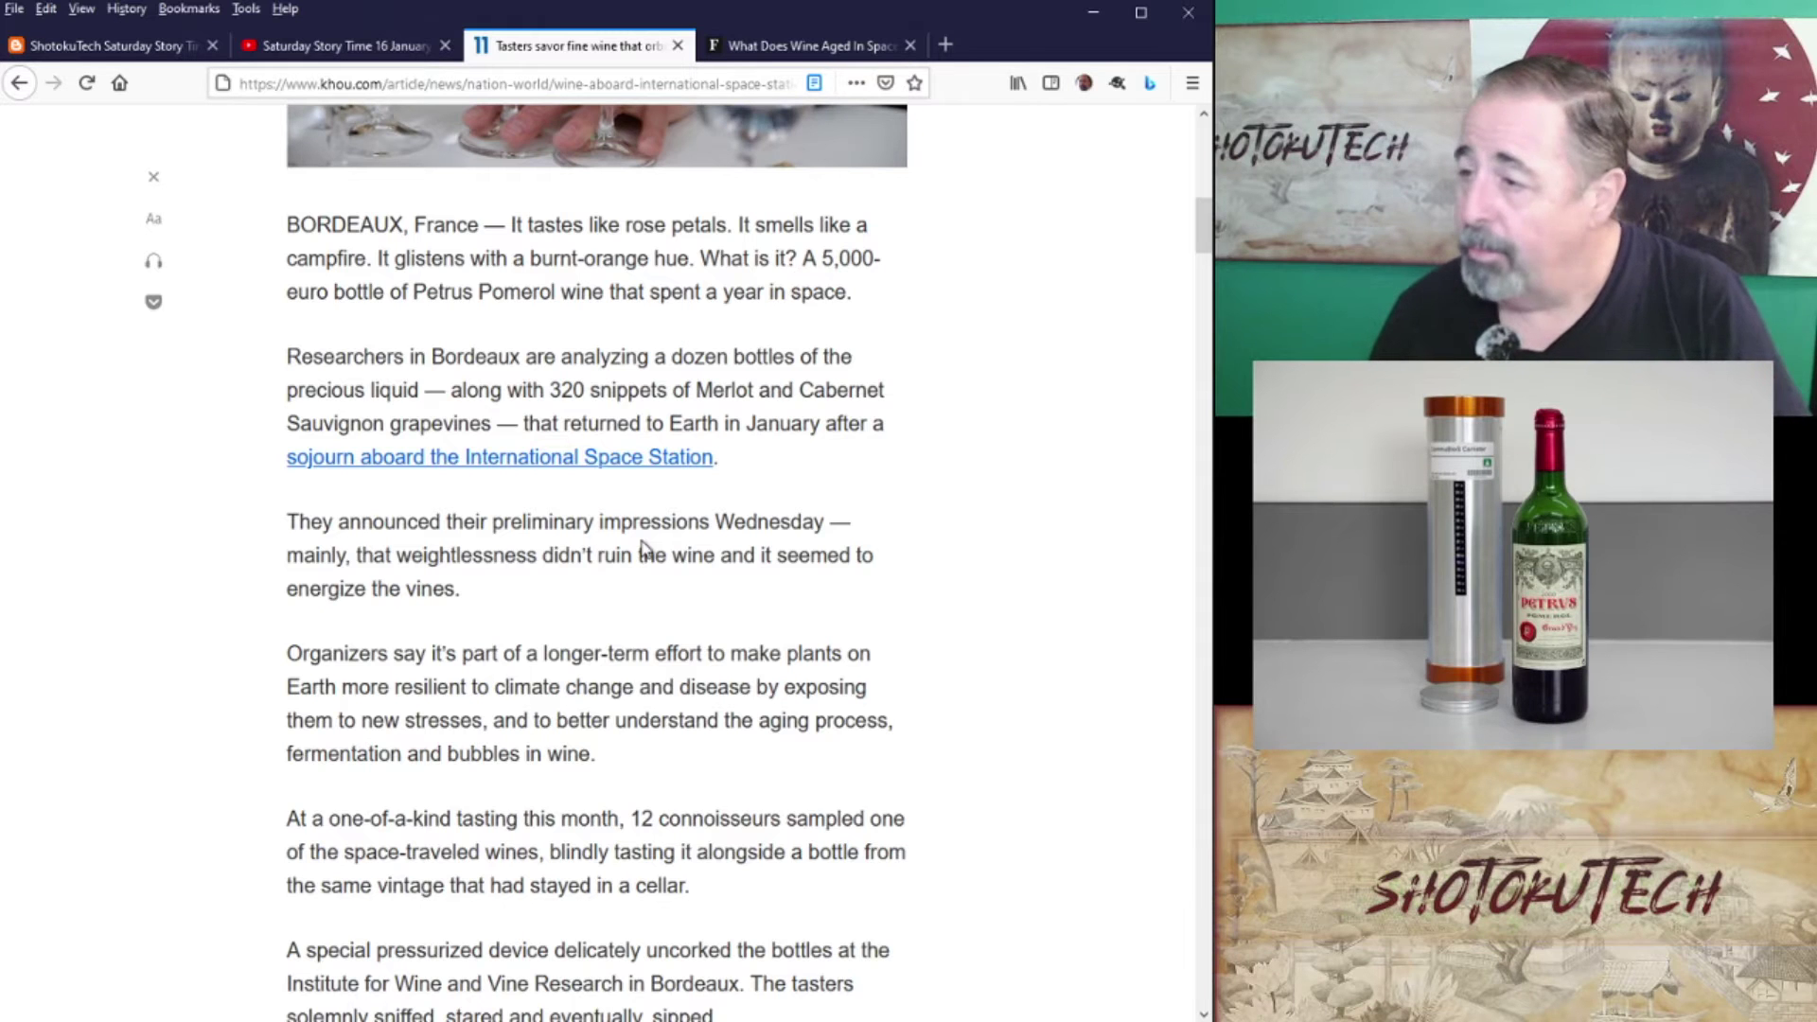
scroll(646, 548, "down", 1)
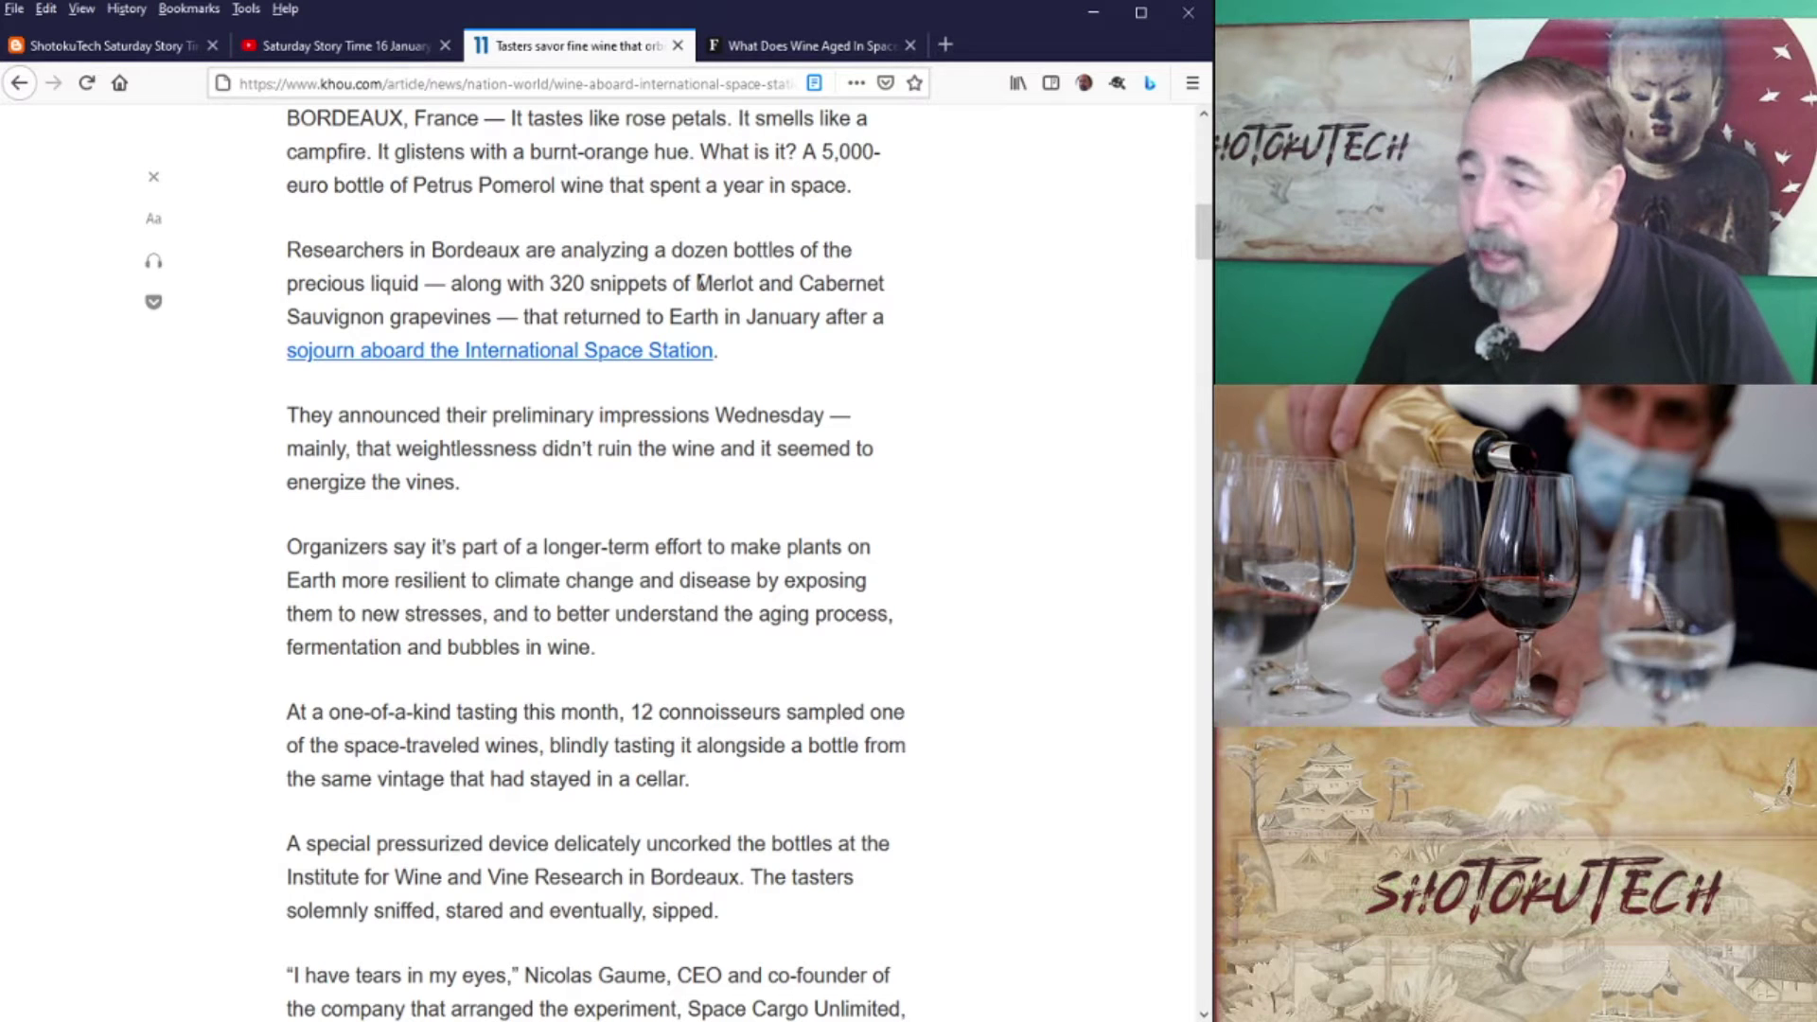
scroll(554, 469, "down", 3)
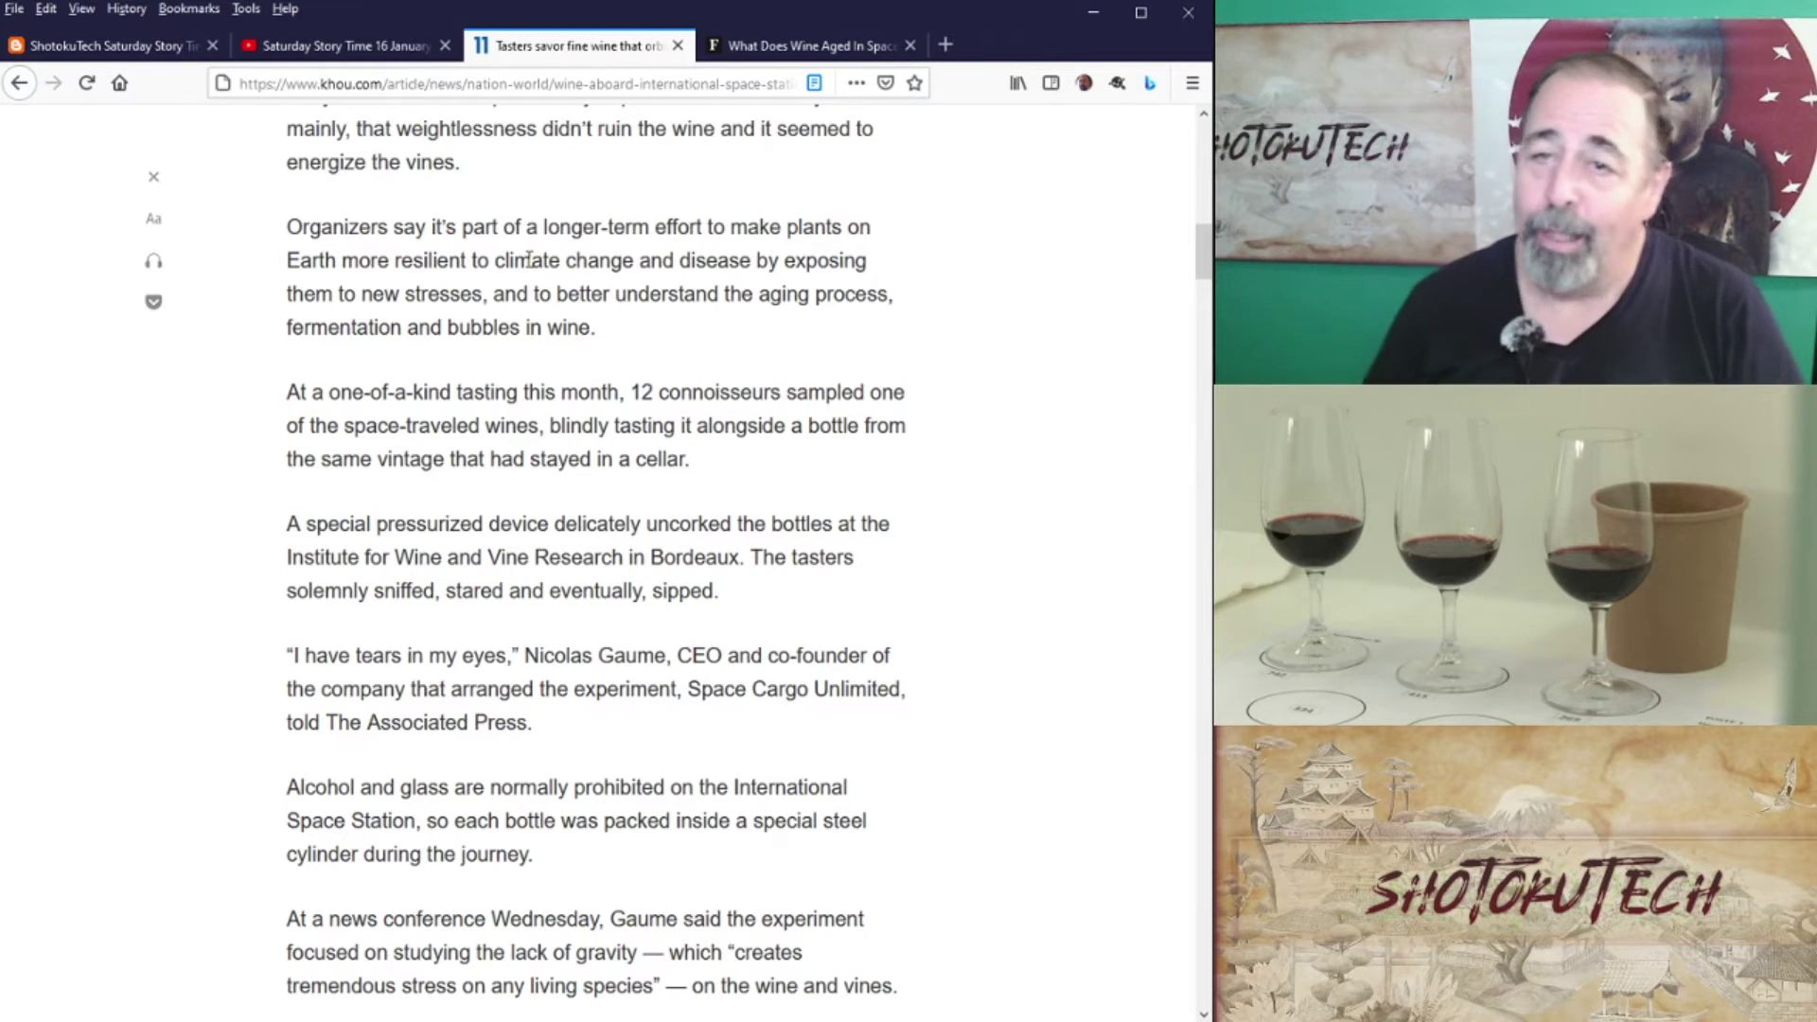
scroll(480, 650, "down", 10)
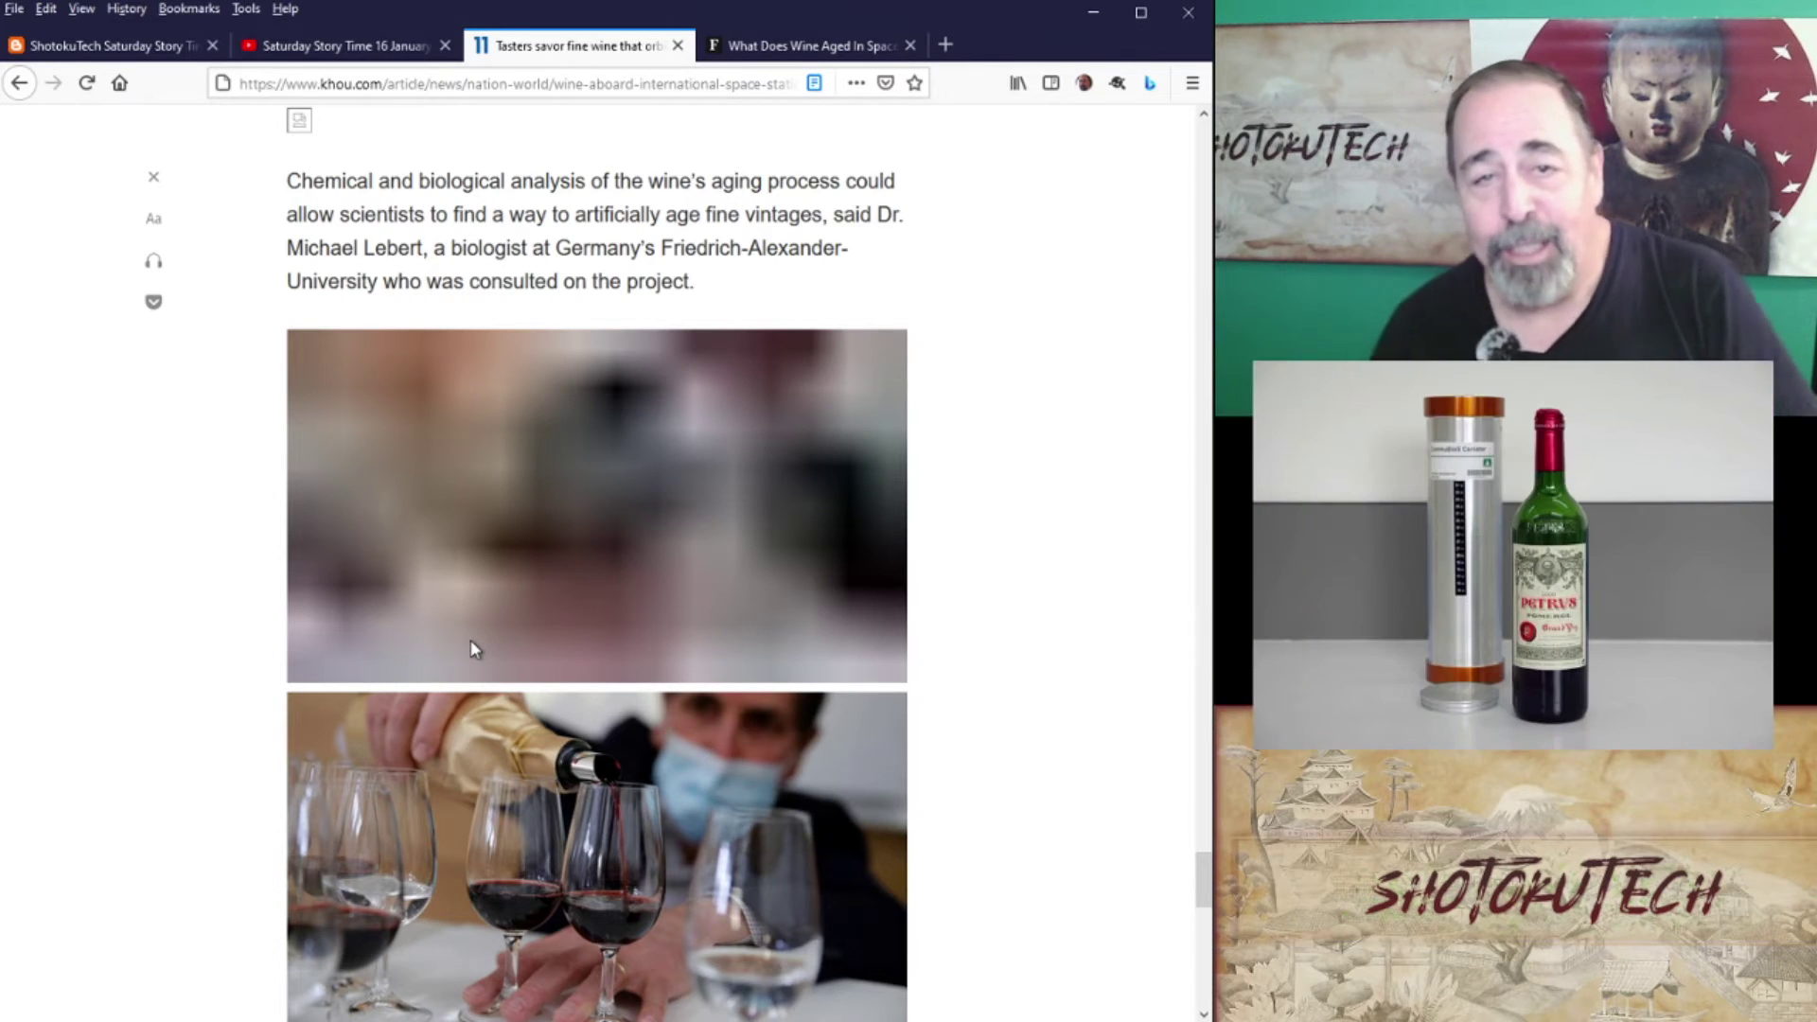
scroll(472, 649, "down", 6)
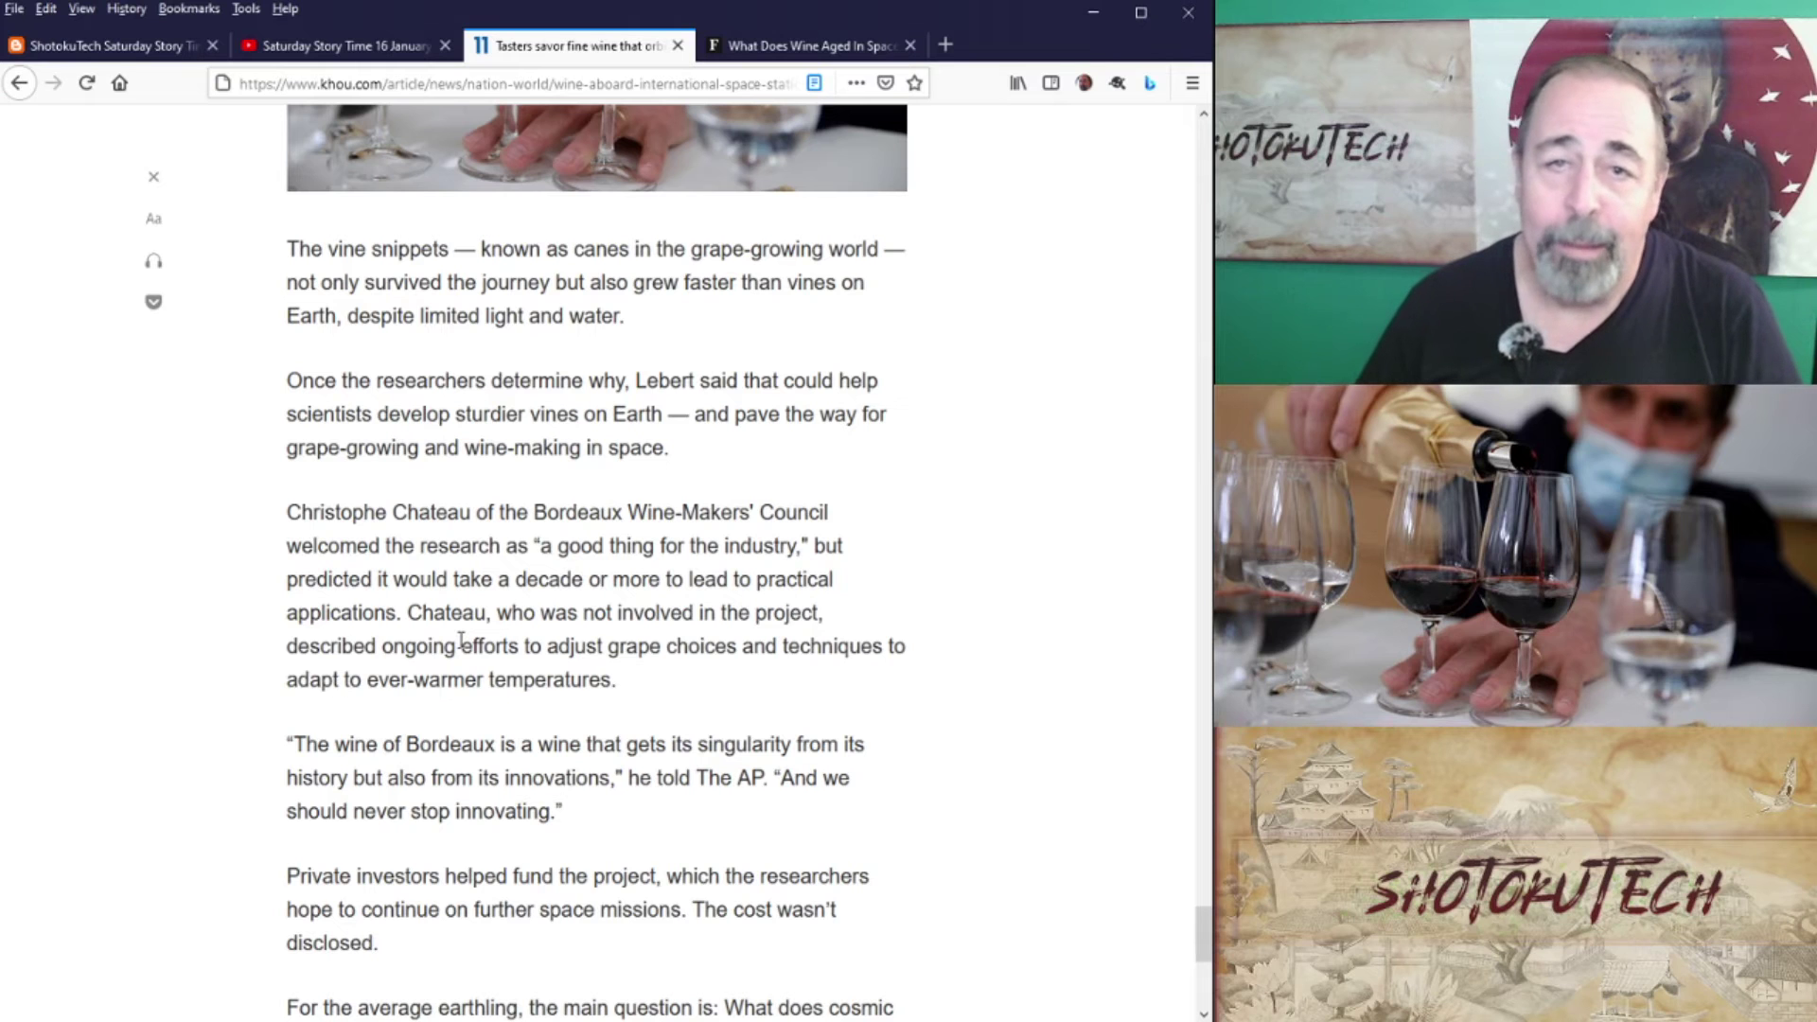
scroll(465, 643, "down", 3)
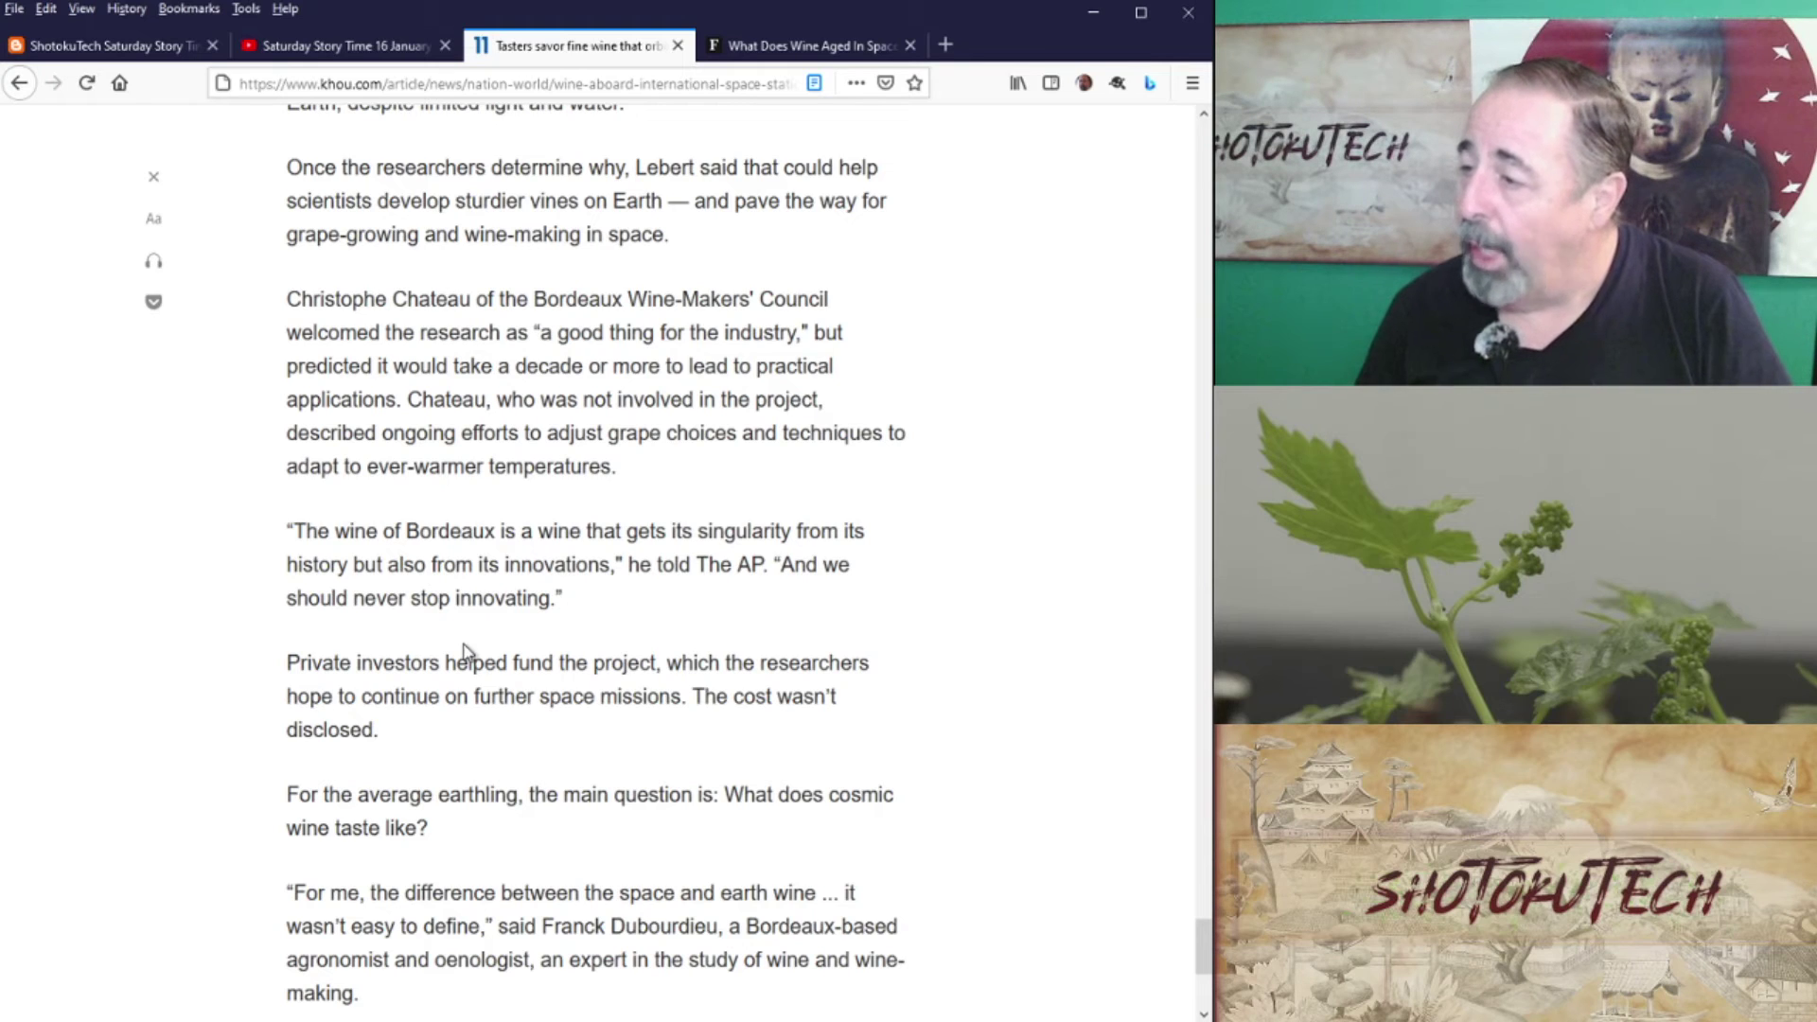
scroll(465, 648, "down", 3)
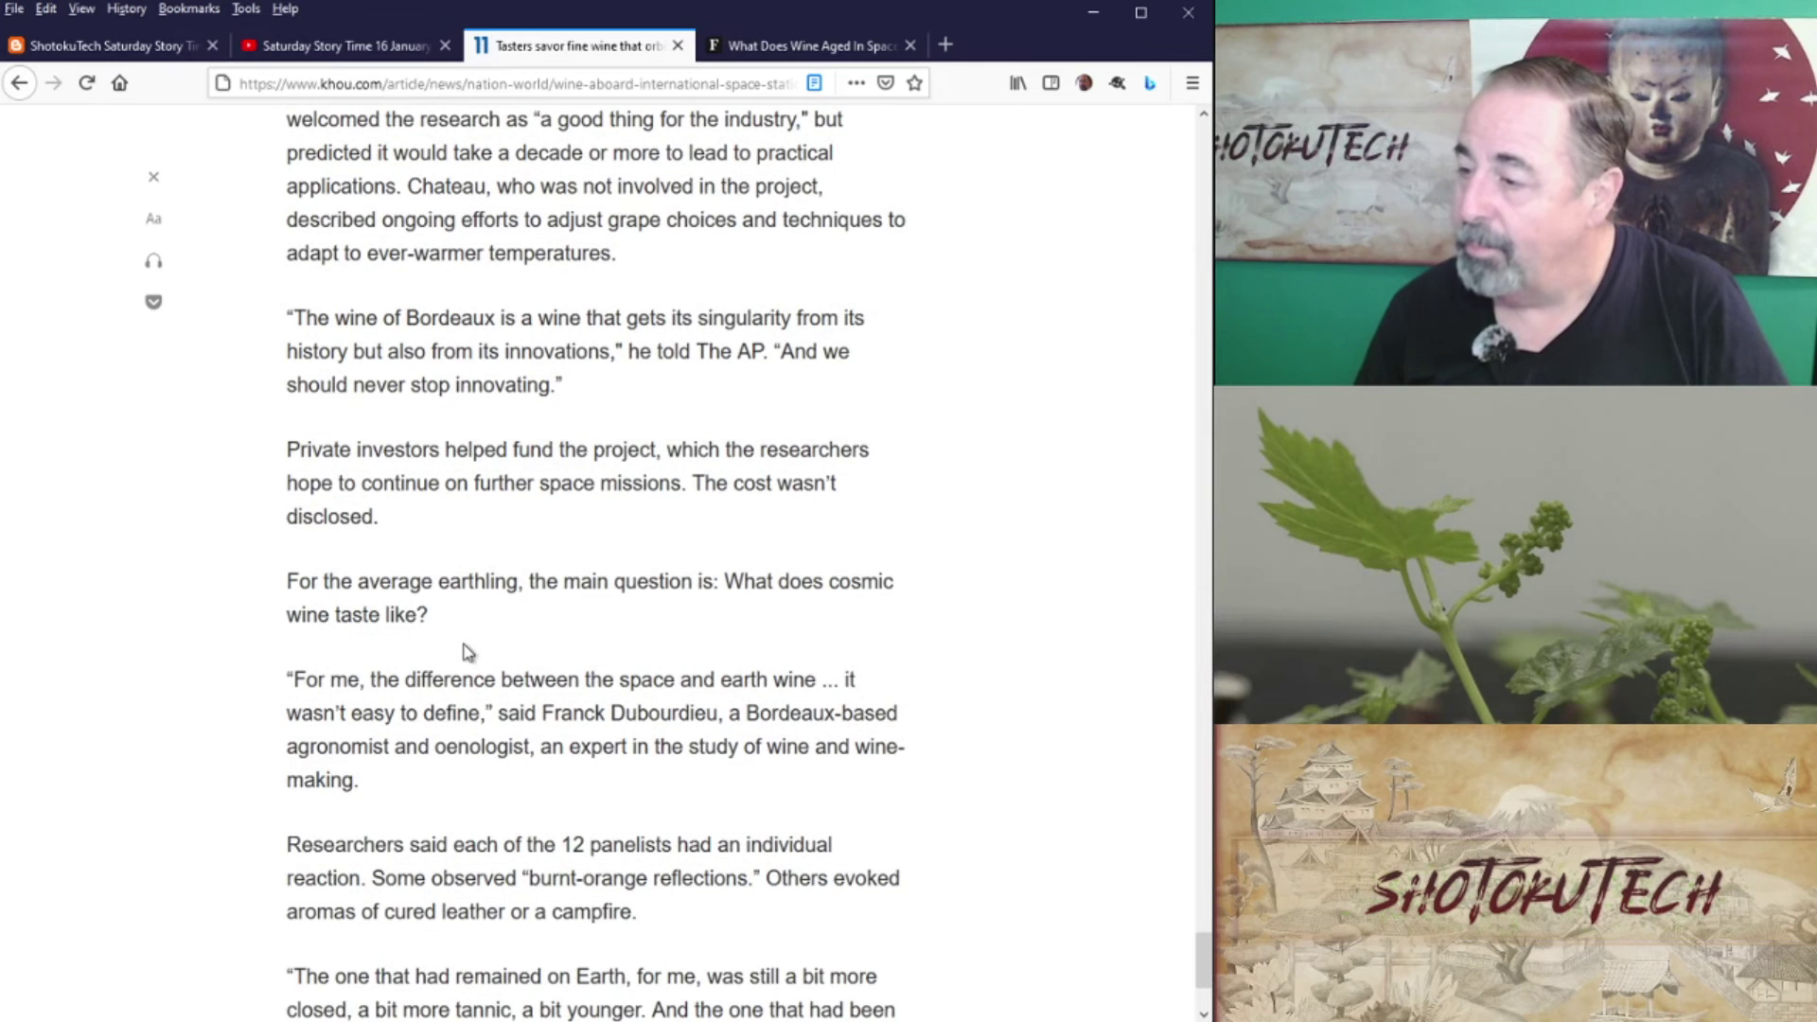